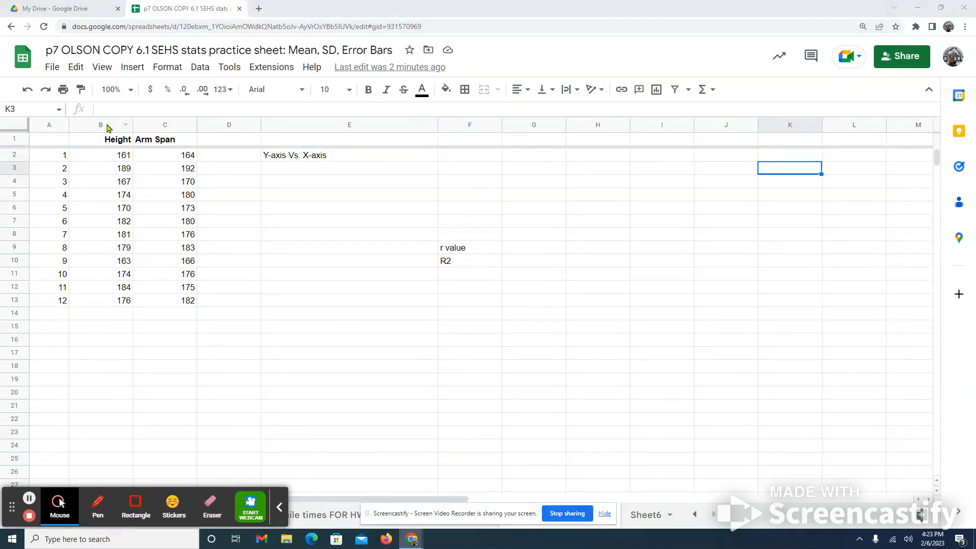
- Insert a chart from the Height and Arm Span columns and make it a scatter chart
click(106, 124)
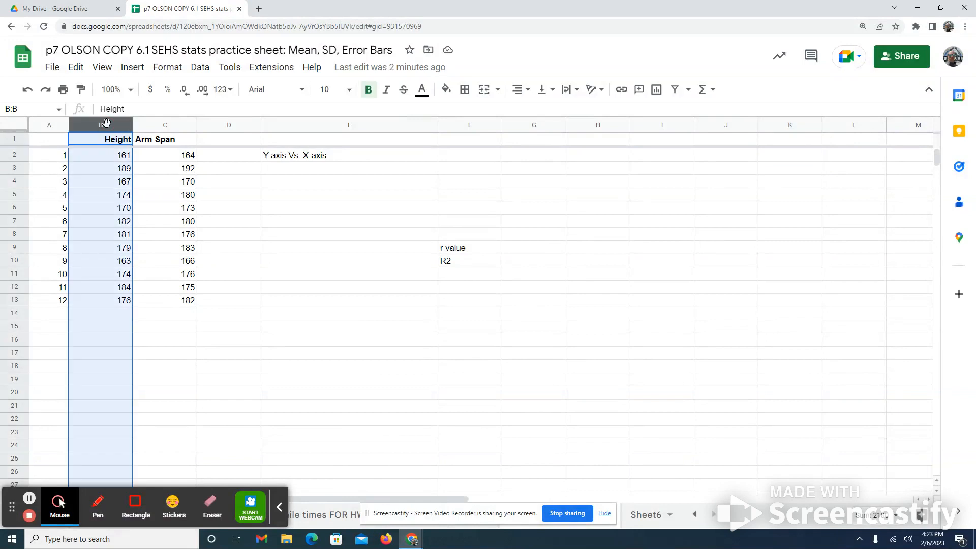
ctrl+click(148, 125)
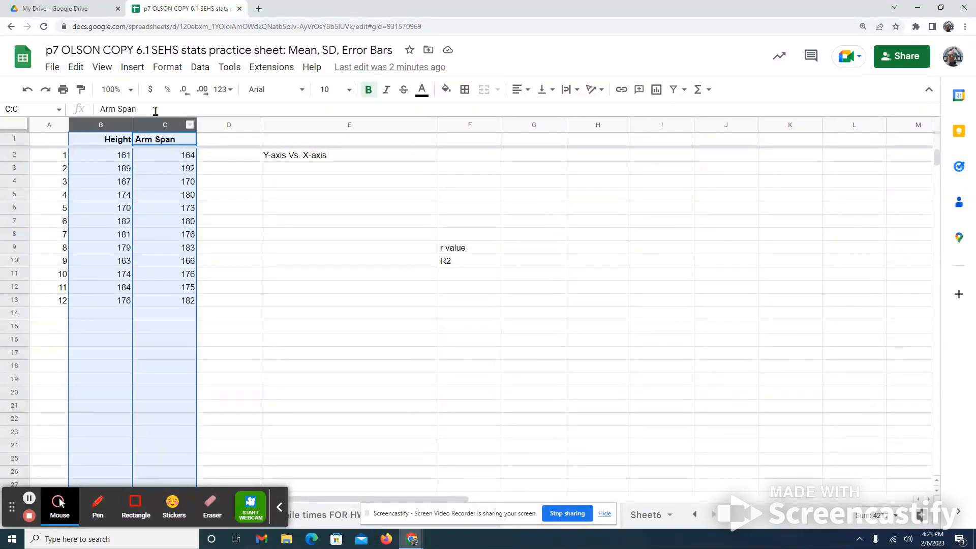
click(132, 68)
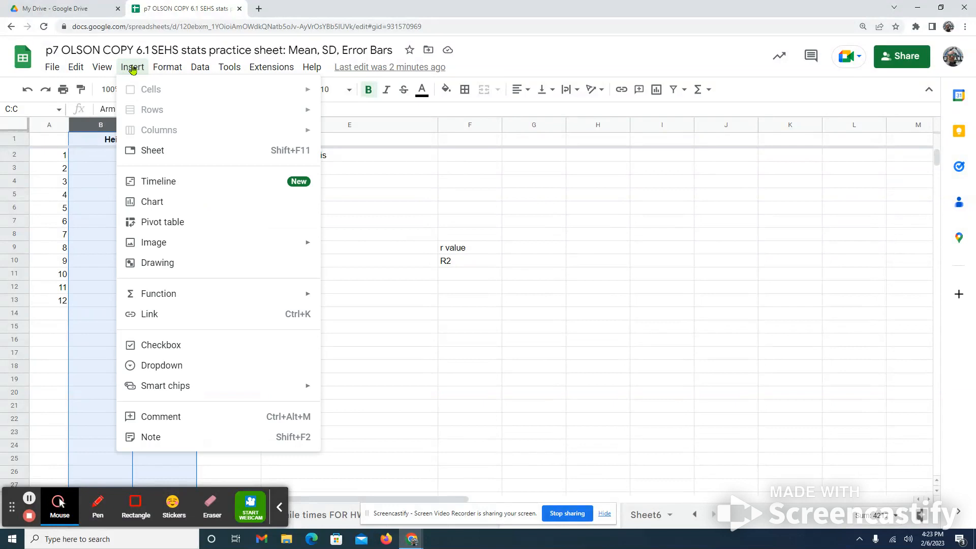
click(179, 202)
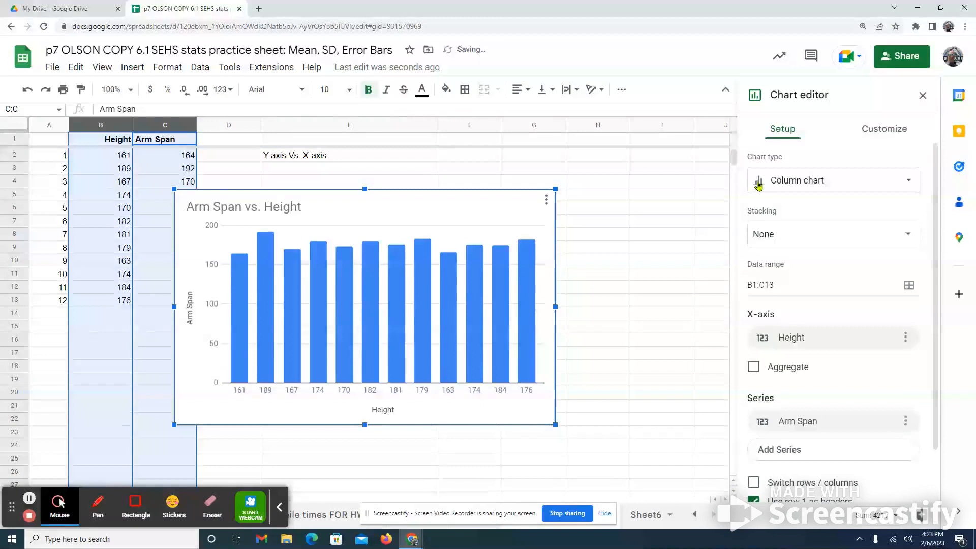
click(786, 184)
scroll(830, 352, down, 4)
scroll(795, 407, down, 3)
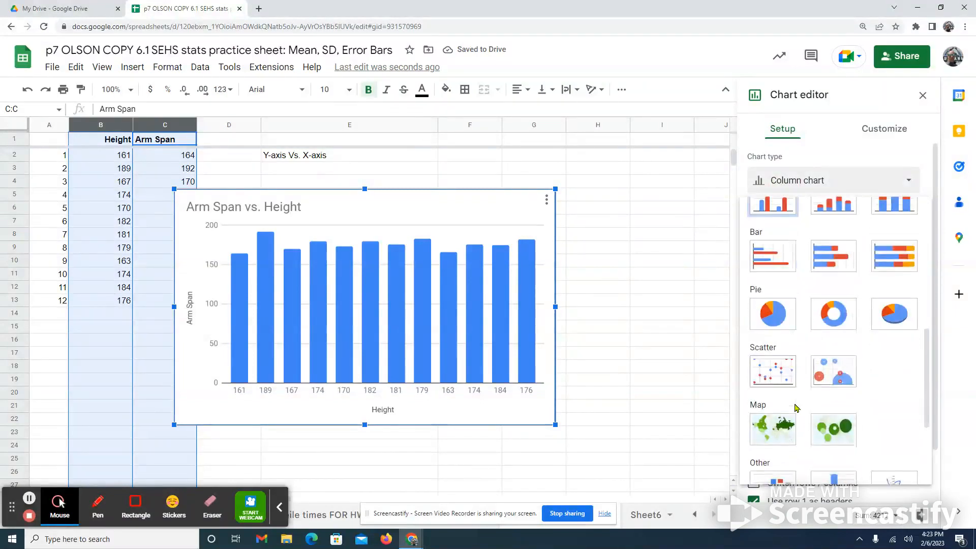
click(774, 382)
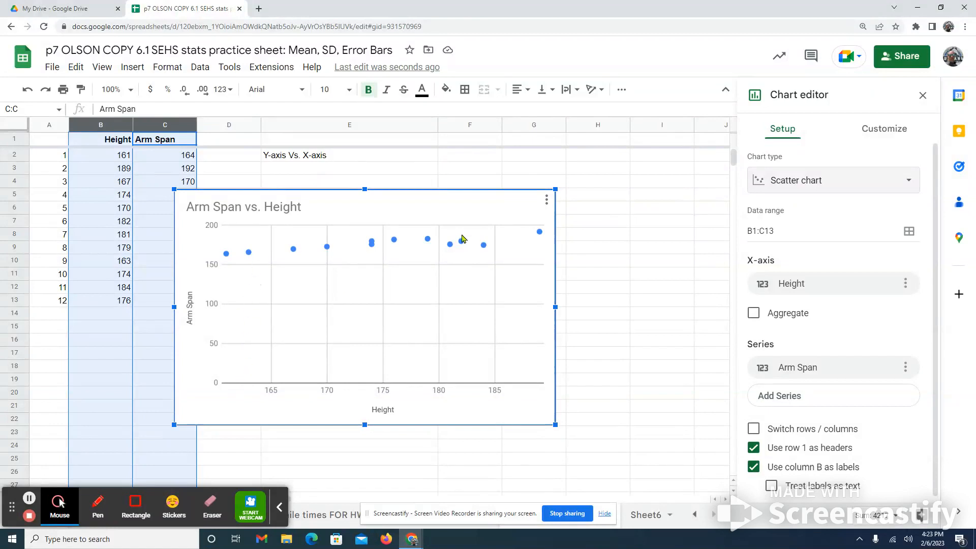
- Set the minimum of the scatter chart's vertical axis to 160
click(869, 128)
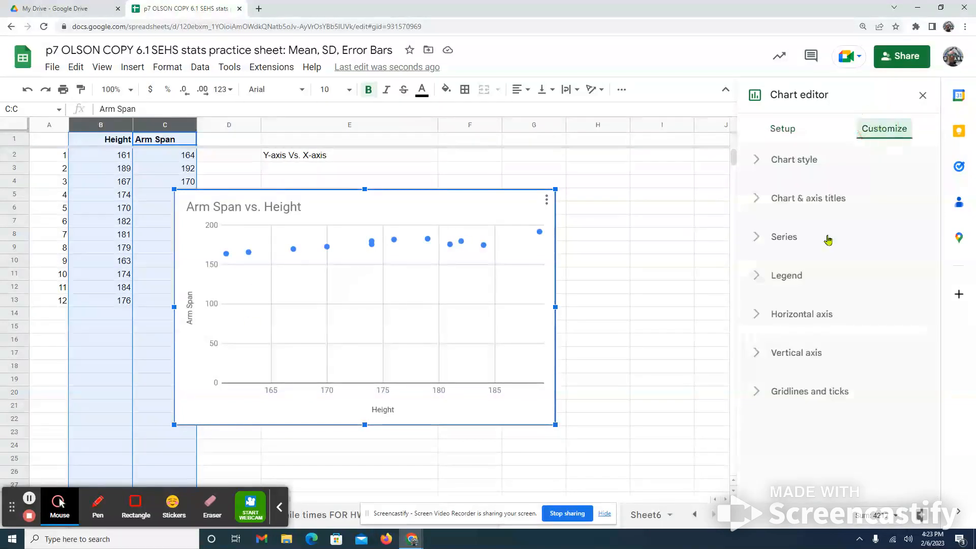
click(785, 356)
drag(412, 287, 456, 267)
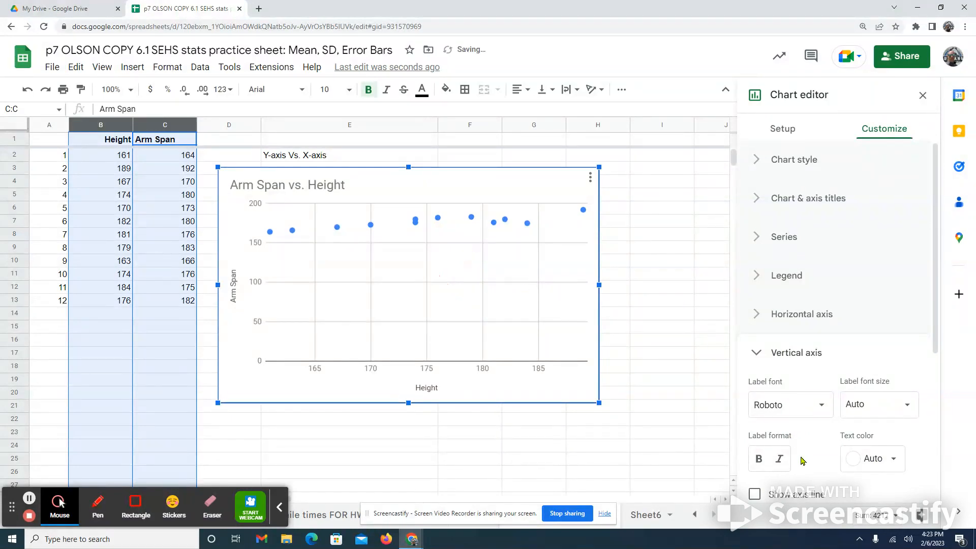
scroll(795, 465, down, 3)
click(787, 392)
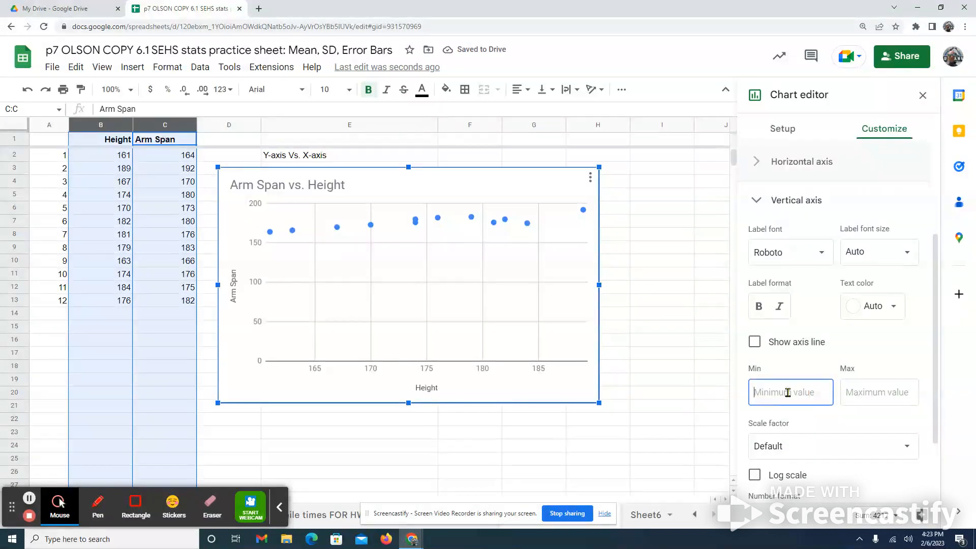
text(160)
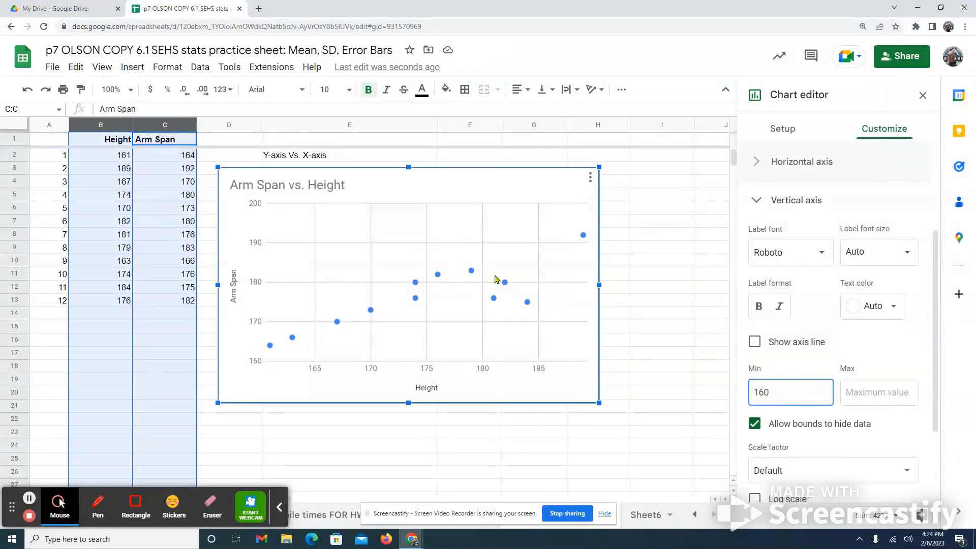
- Add a linear trendline to the Arm Span series in the chart
scroll(825, 352, down, 2)
scroll(825, 352, up, 3)
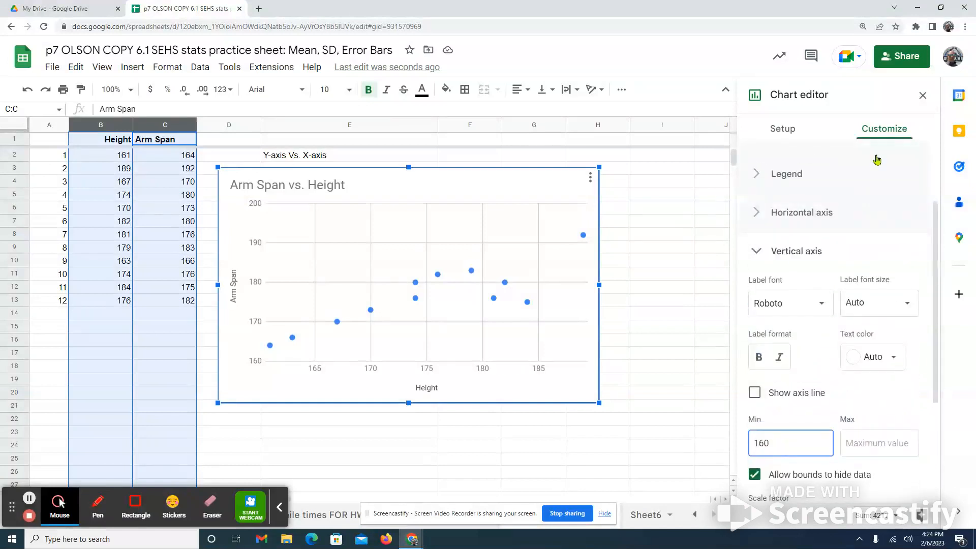
scroll(839, 213, down, 2)
click(825, 155)
click(788, 241)
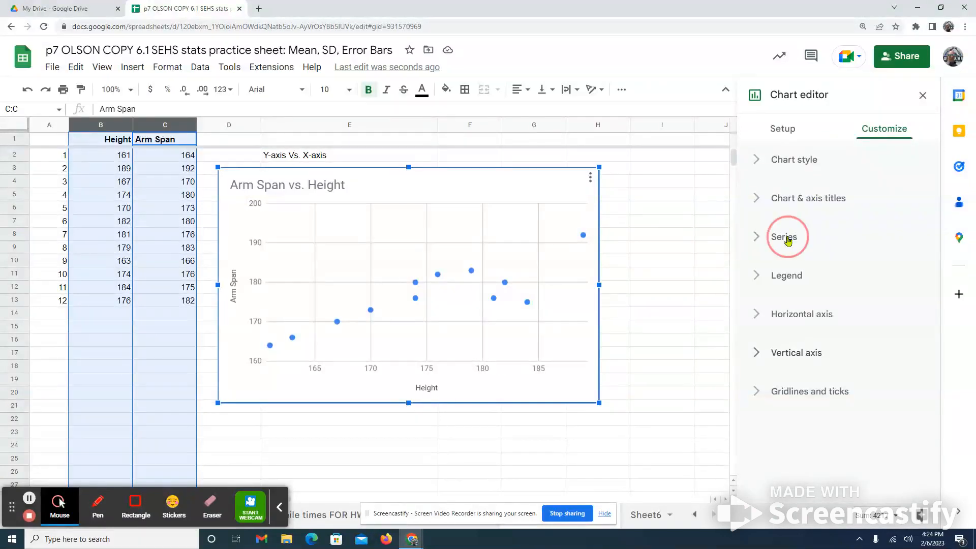
scroll(827, 313, down, 3)
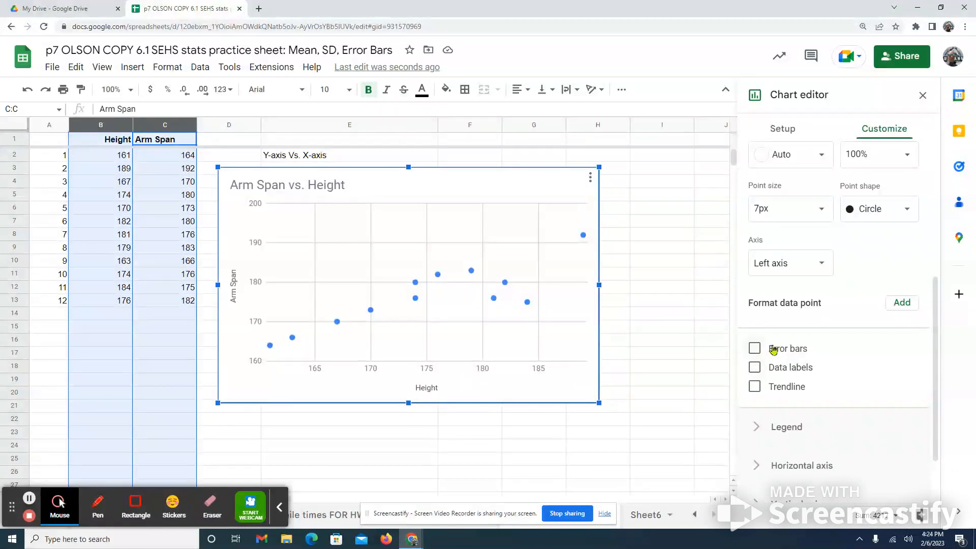
click(755, 387)
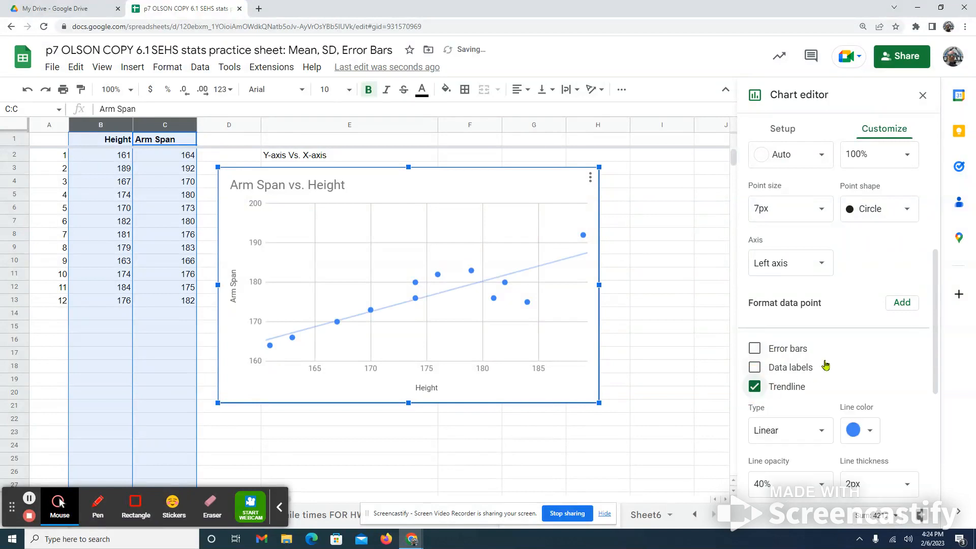
- Show the R² value for the Arm Span trendline
scroll(859, 371, down, 1)
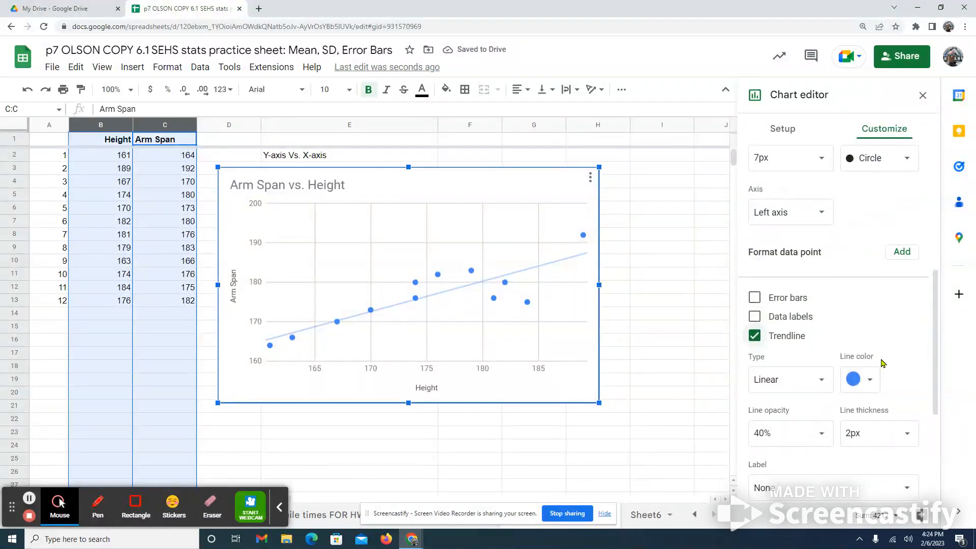
scroll(870, 379, down, 2)
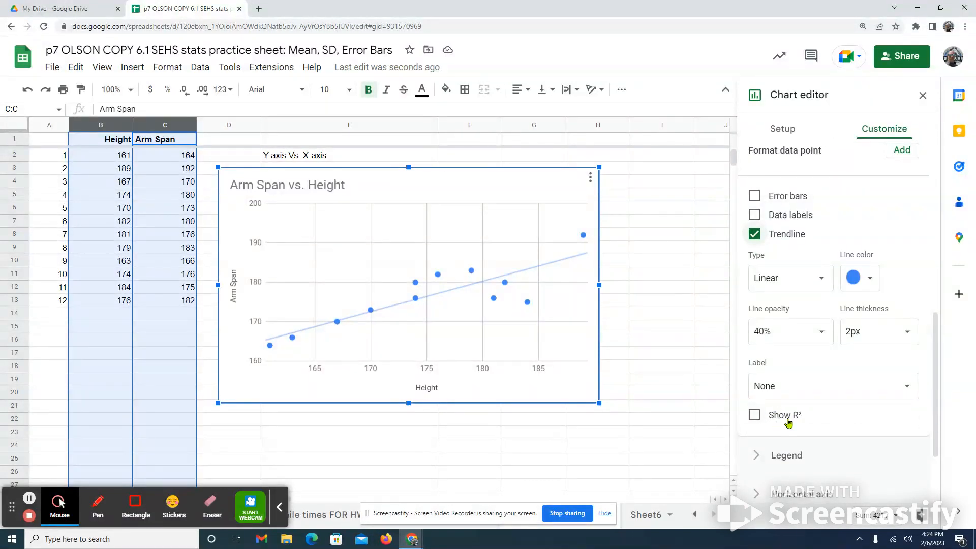
click(756, 415)
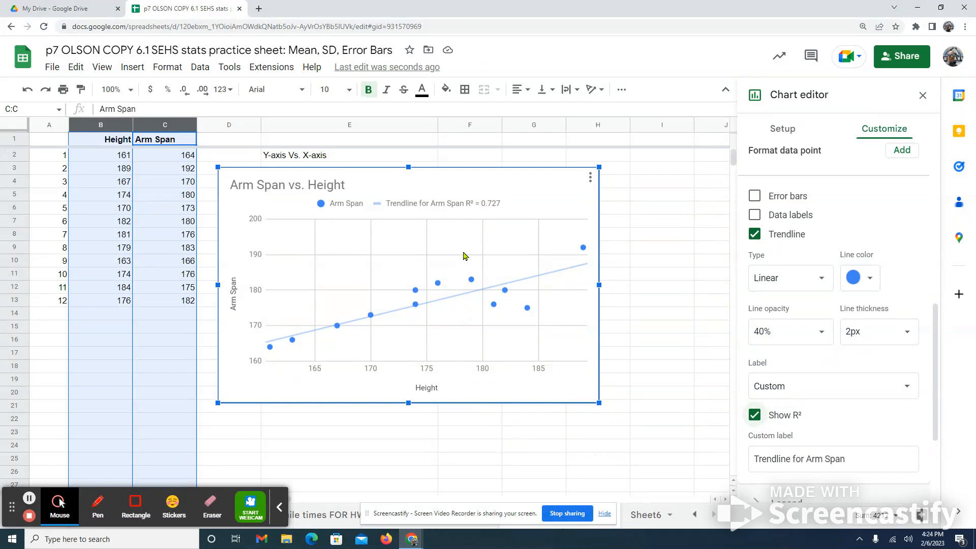
- Move the chart below the data table, starting at row 14, clear of the r value and R2 cells
drag(447, 254, 455, 194)
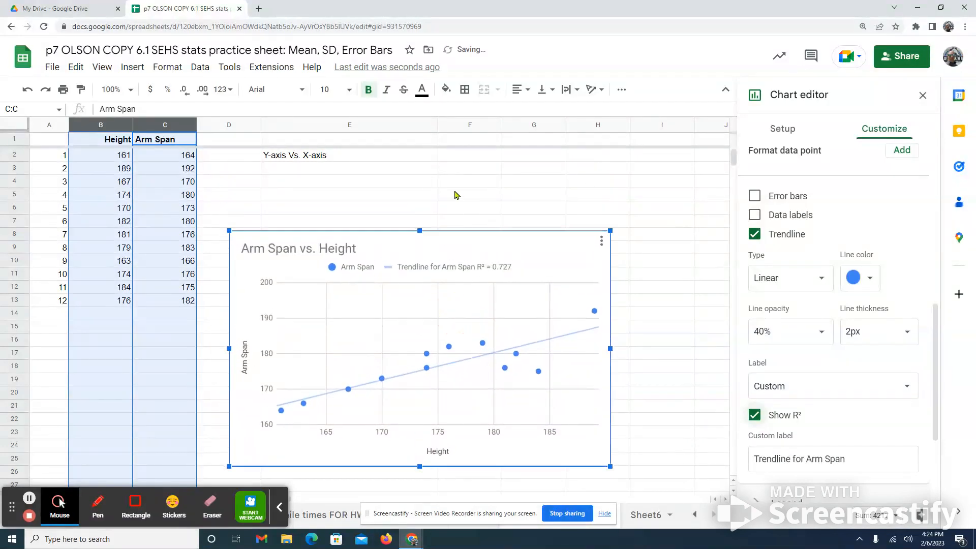
scroll(455, 193, down, 5)
scroll(483, 214, up, 5)
click(448, 294)
drag(540, 268, 274, 373)
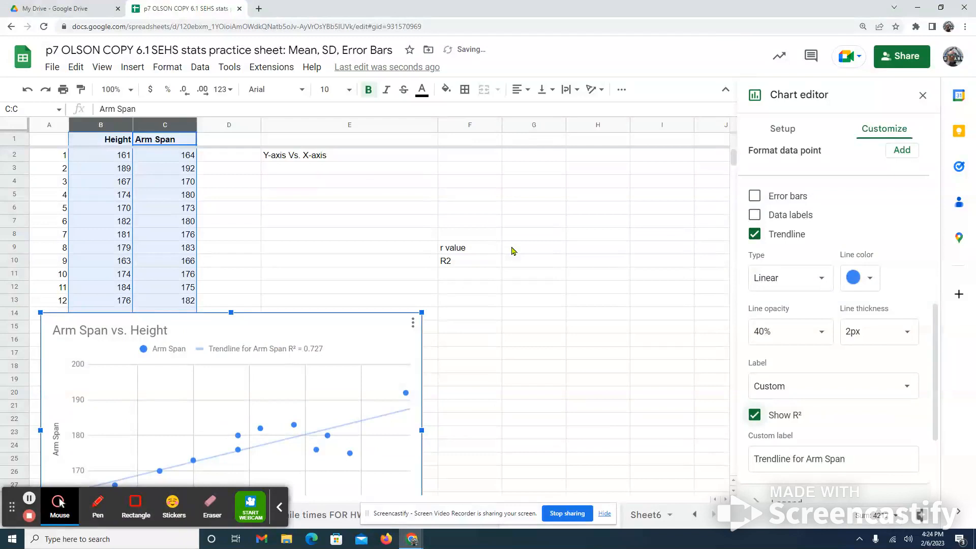
- Enter =PEARSON(B2:B13,C2:C13) in G9 for the r value and dismiss the autofill suggestion for G10
click(513, 249)
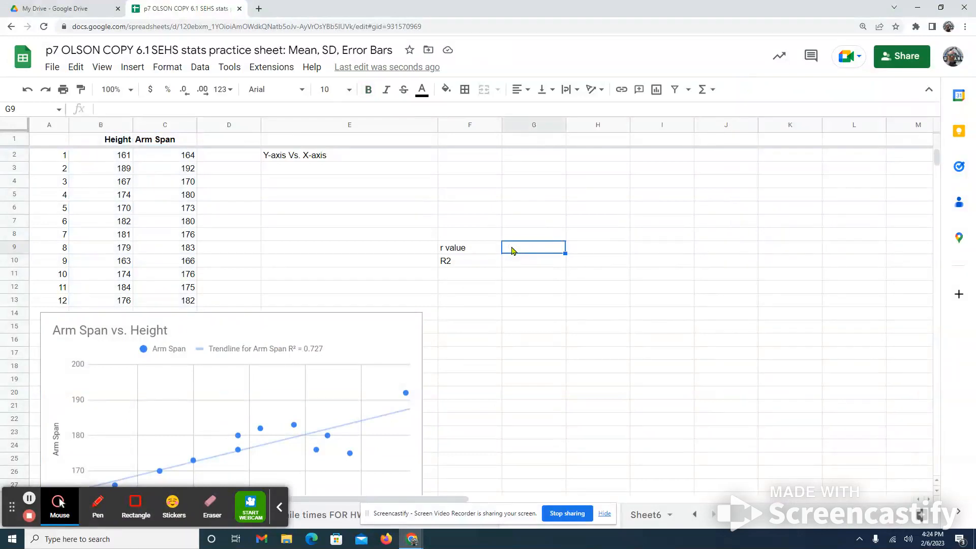
text(=)
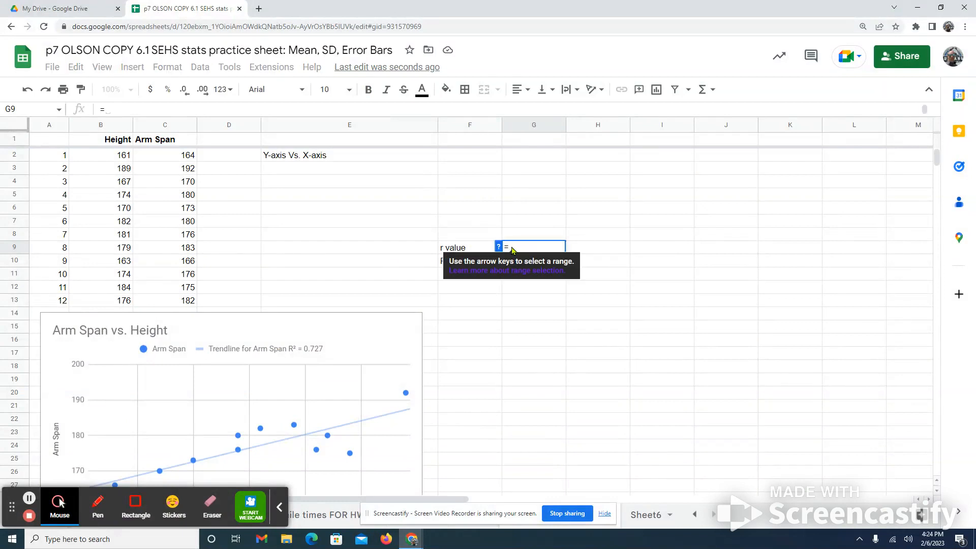
text(pe)
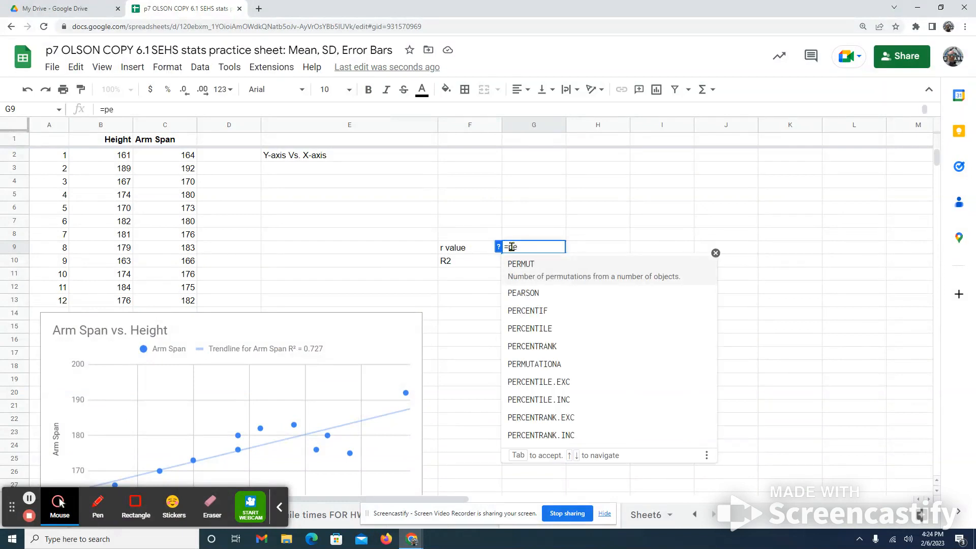
text(a)
click(541, 273)
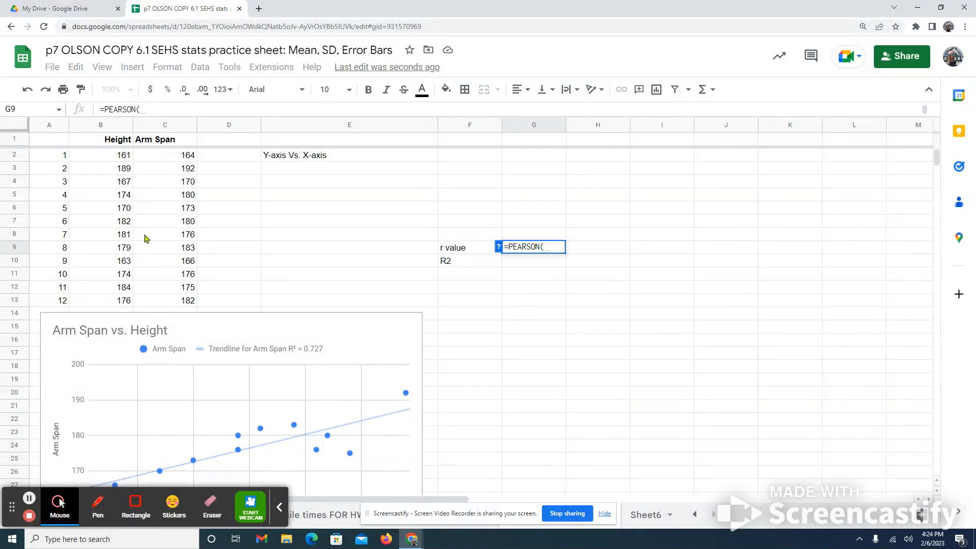
drag(114, 158, 121, 303)
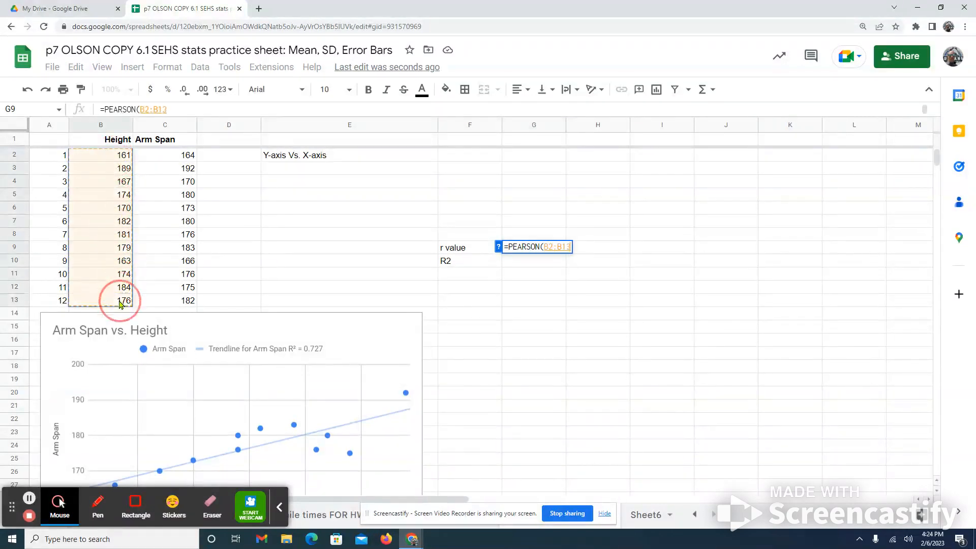
text(,)
drag(186, 158, 183, 303)
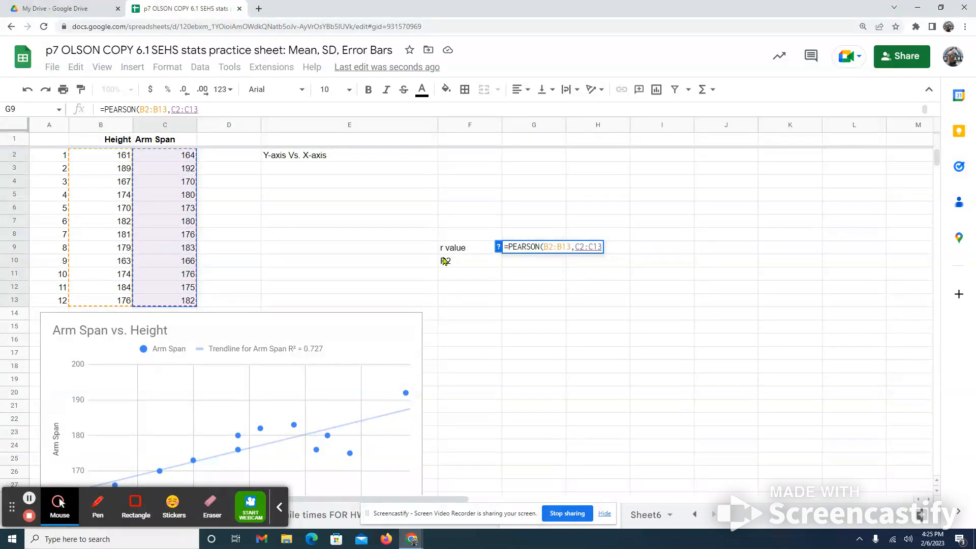
key(Return)
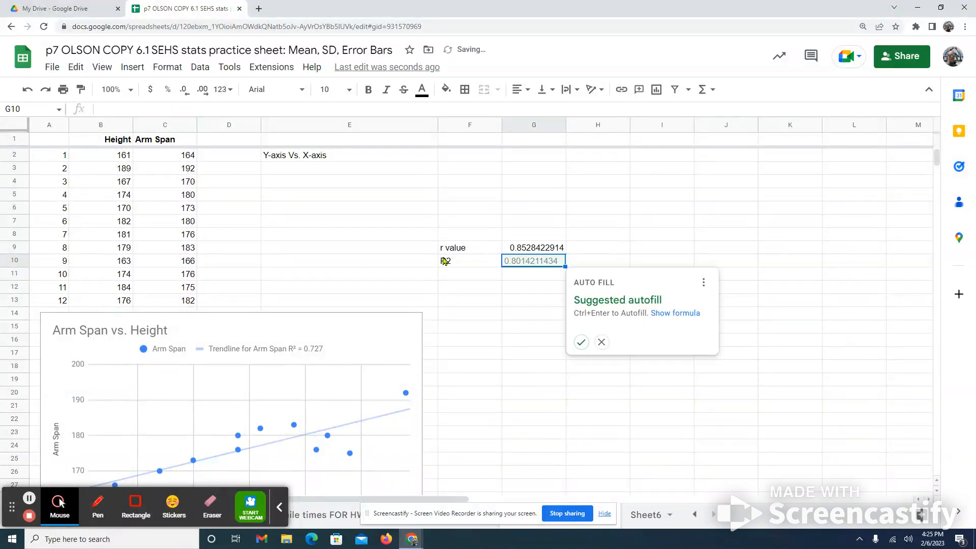
click(602, 341)
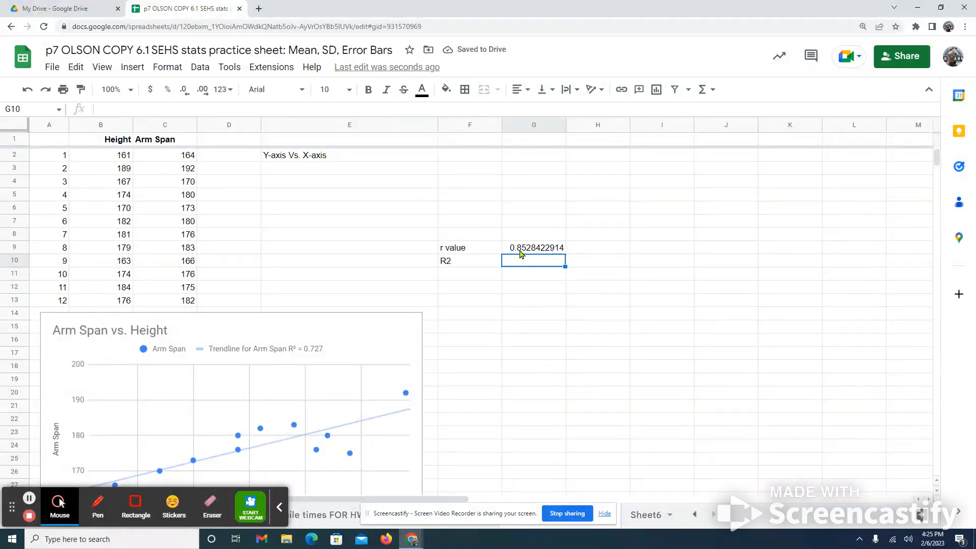
- Reduce the r value in G9 to two decimal places
click(545, 253)
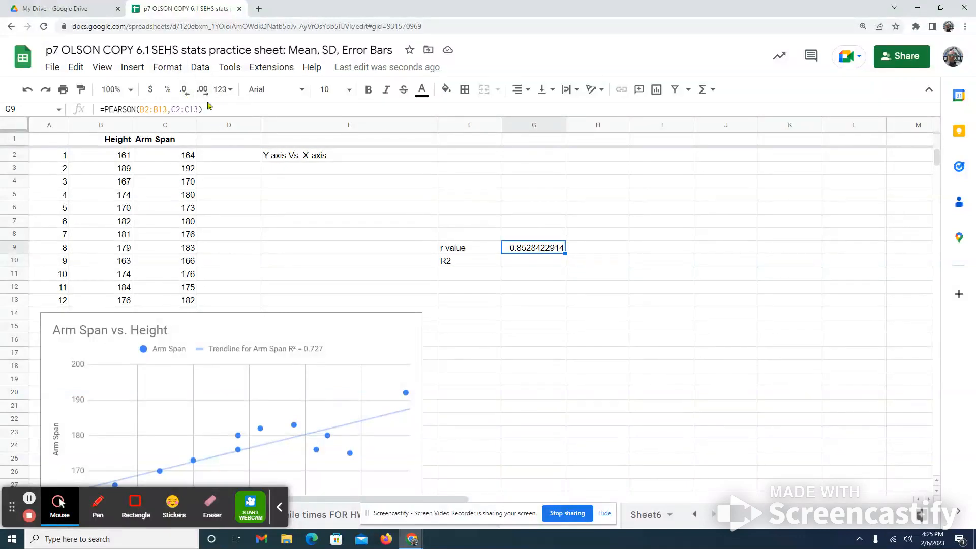
click(184, 90)
click(184, 91)
click(184, 91)
click(184, 91)
click(184, 90)
click(185, 91)
click(184, 91)
click(184, 91)
- Calculate R2 in G10 by multiplying the r value by itself with =G9*G9
click(477, 266)
click(525, 265)
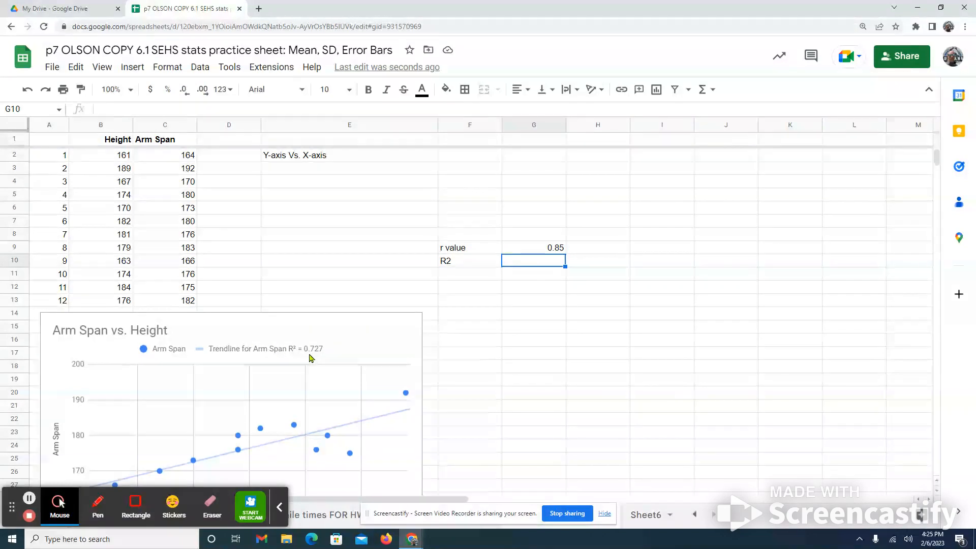
click(555, 261)
text(=)
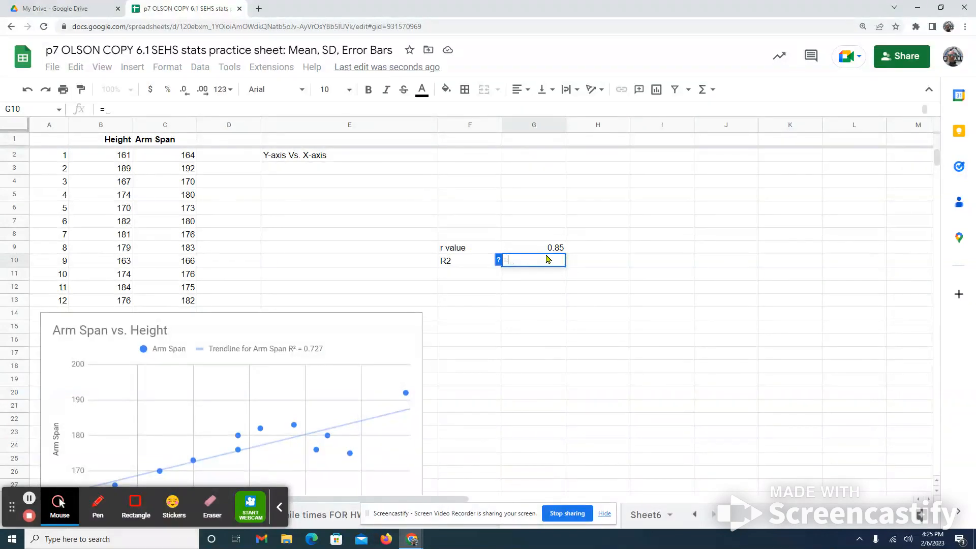
click(556, 250)
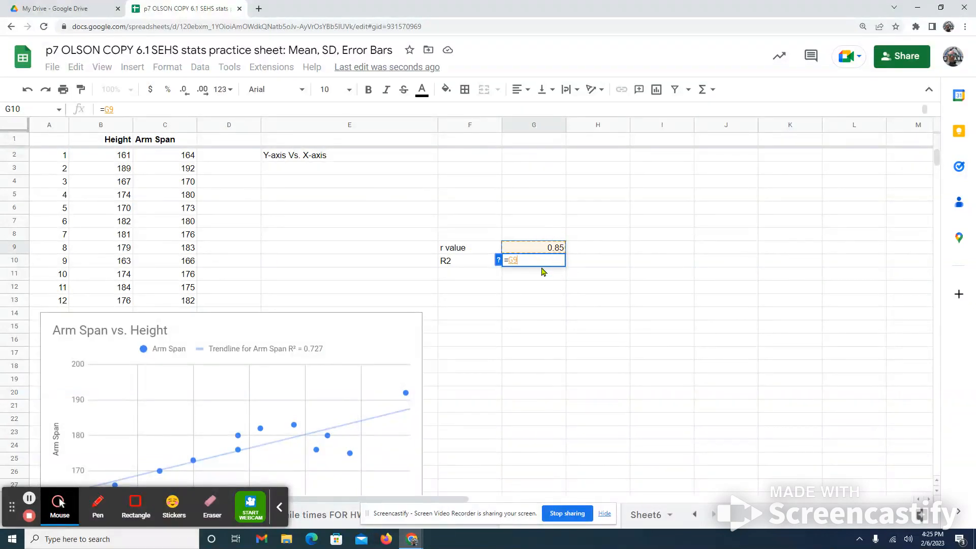
text(*)
click(556, 249)
key(Return)
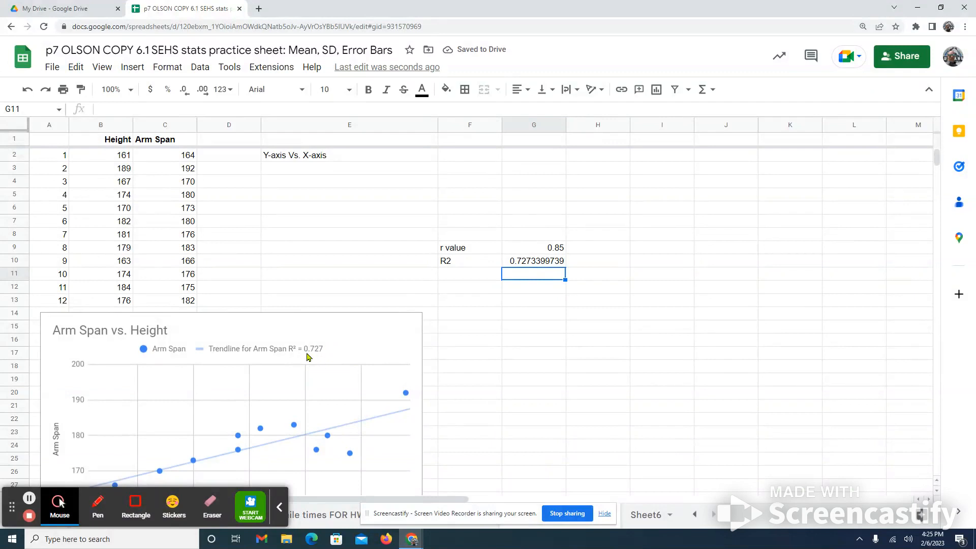
- Reduce the R2 value in G10 to two decimal places
click(535, 259)
click(186, 92)
click(186, 92)
click(186, 92)
click(186, 92)
click(186, 91)
click(186, 92)
click(186, 91)
click(186, 92)
- Move the chart beside the data table, directly beneath the r value and R2 cells
click(424, 277)
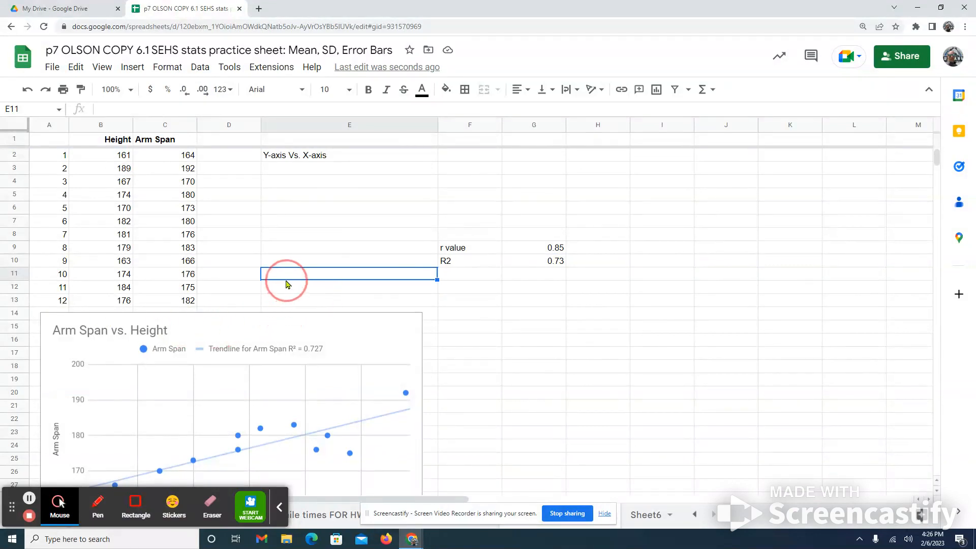
scroll(250, 326, down, 1)
drag(283, 275, 472, 249)
- Add the unit to the chart's vertical axis title so it reads "Arm Span (cm)"
click(248, 371)
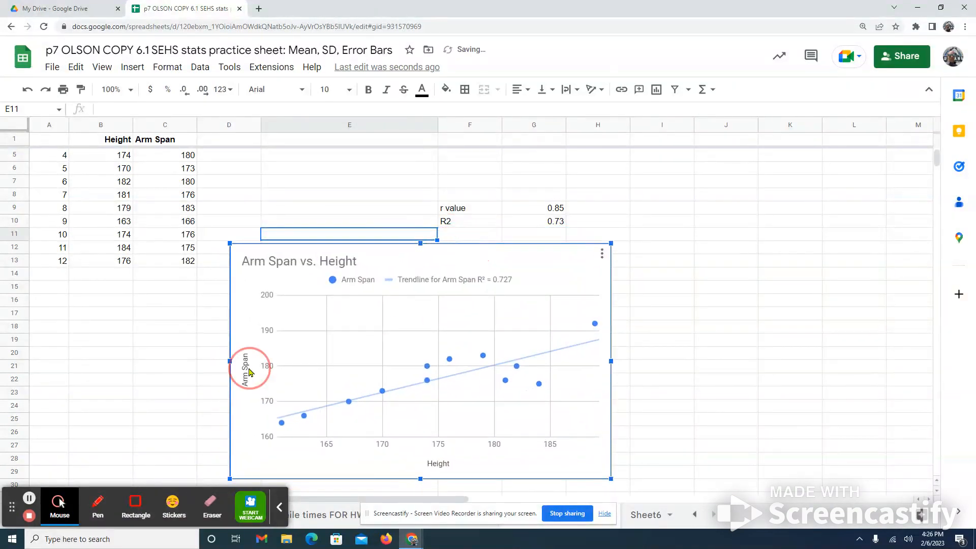
click(247, 372)
click(246, 342)
click(245, 342)
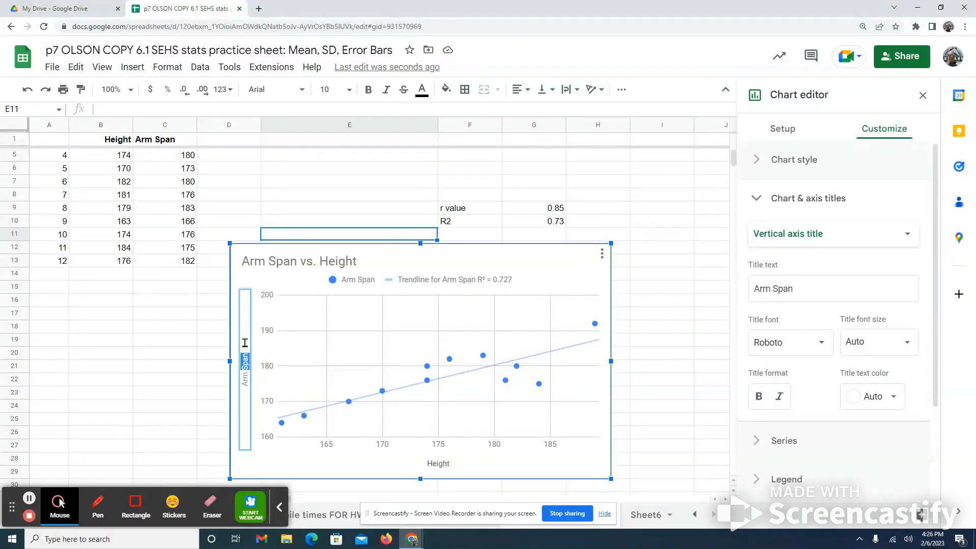
text((cm))
- Add the unit to the chart's horizontal axis title so it reads "Height (cm)", and deselect the chart
click(450, 467)
double_click(456, 463)
key(End)
text((cm))
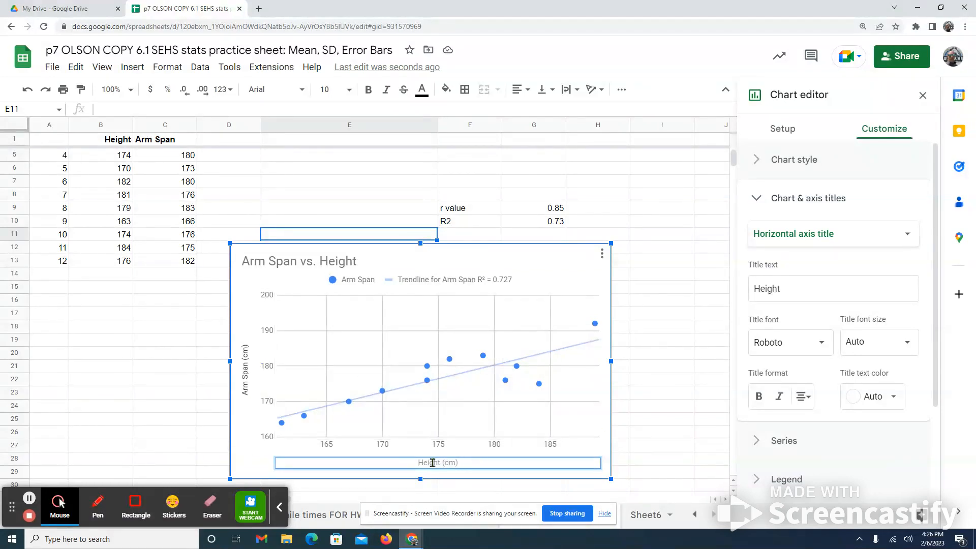
click(660, 293)
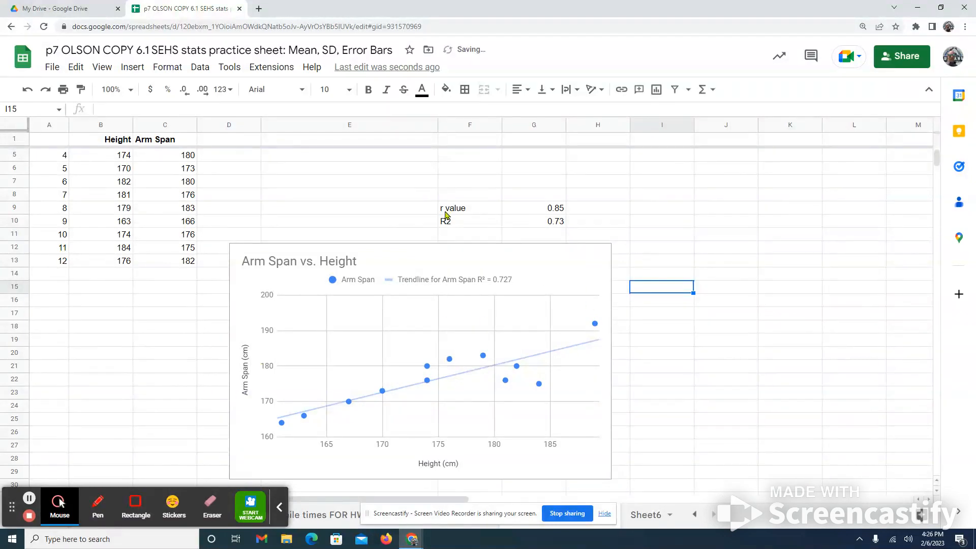